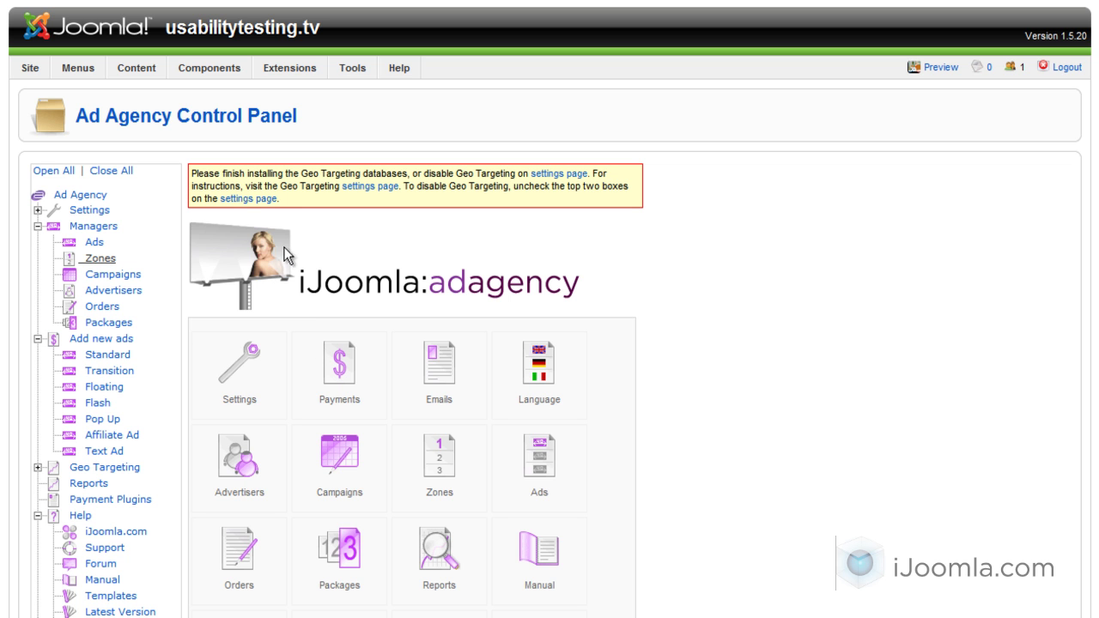
Open the zones list and examine the left zone's ad details, including supported banner types, ad size and rotation settings.
{"action": "left_click", "coordinate": [100, 259]}
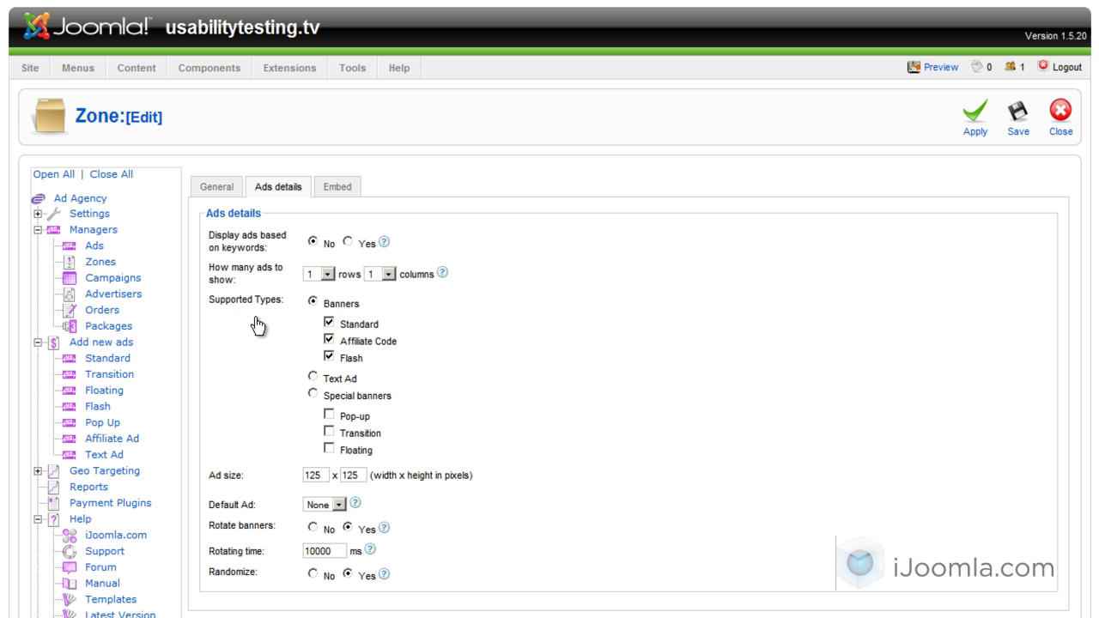
{"action": "scroll", "coordinate": [575, 317], "scroll_direction": "down", "scroll_amount": 2}
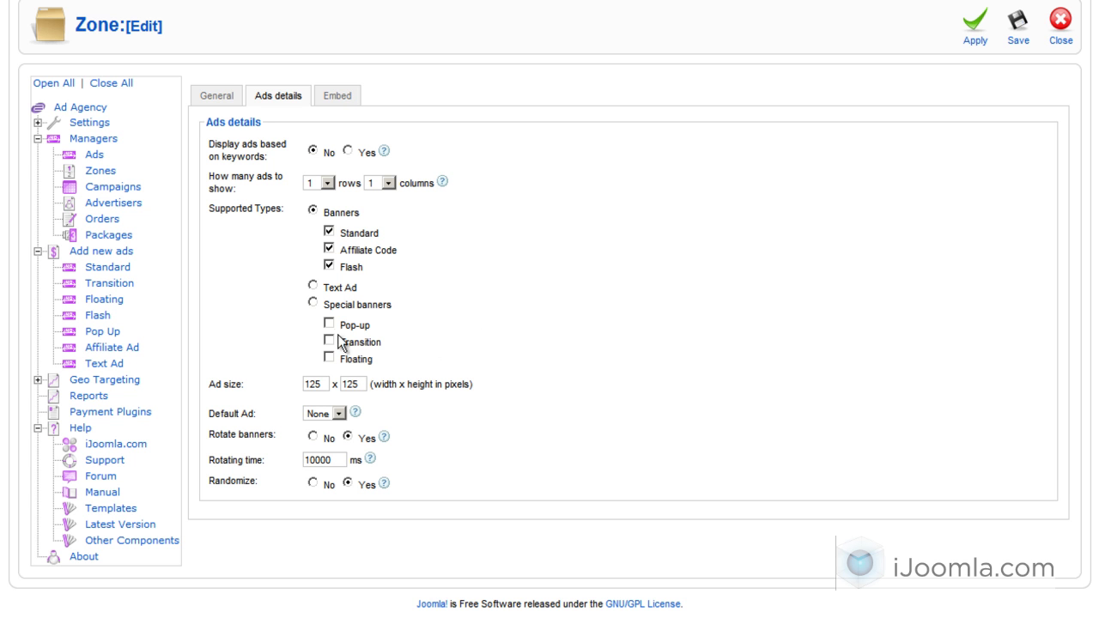
{"action": "scroll", "coordinate": [416, 324], "scroll_direction": "up", "scroll_amount": 2}
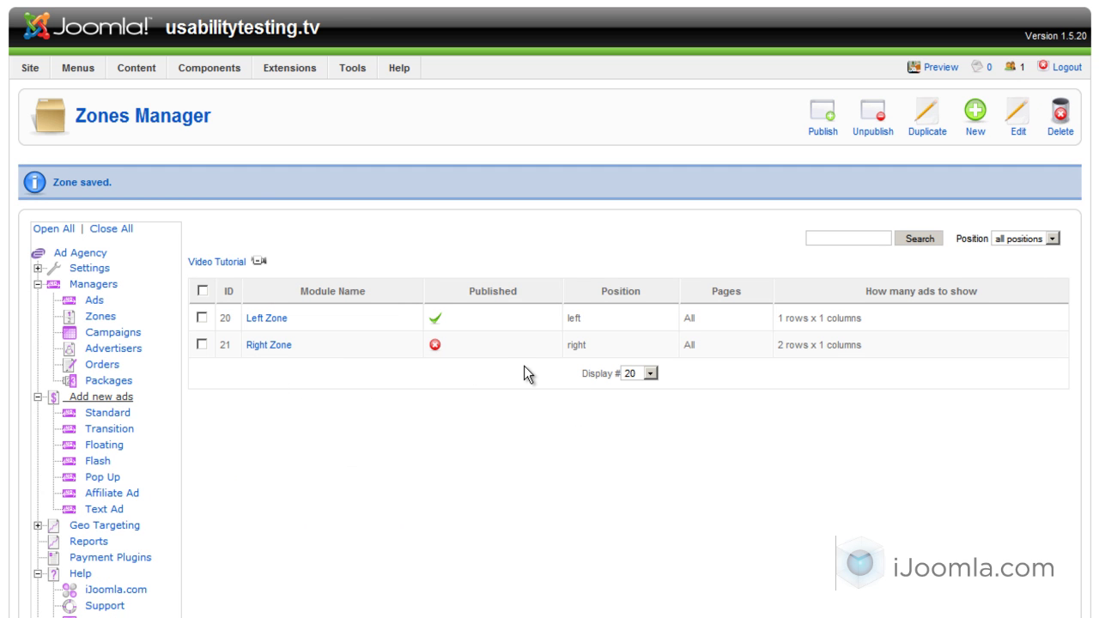
Start a new standard ad and title it iJoomla SEO 125x125.
{"action": "key", "text": "Tab"}
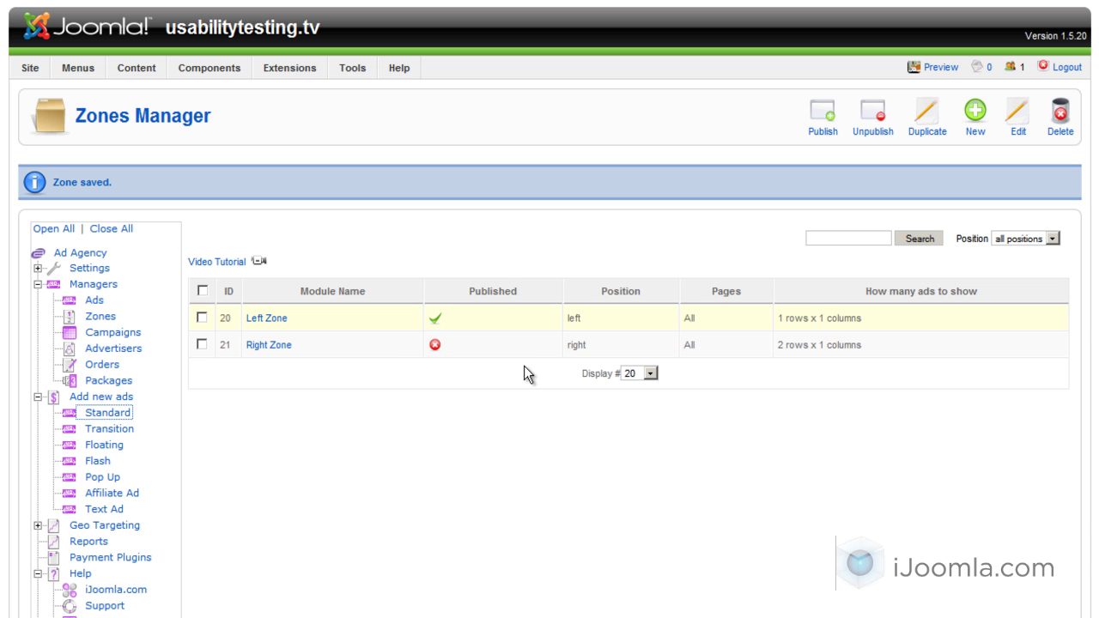
{"action": "key", "text": "Return"}
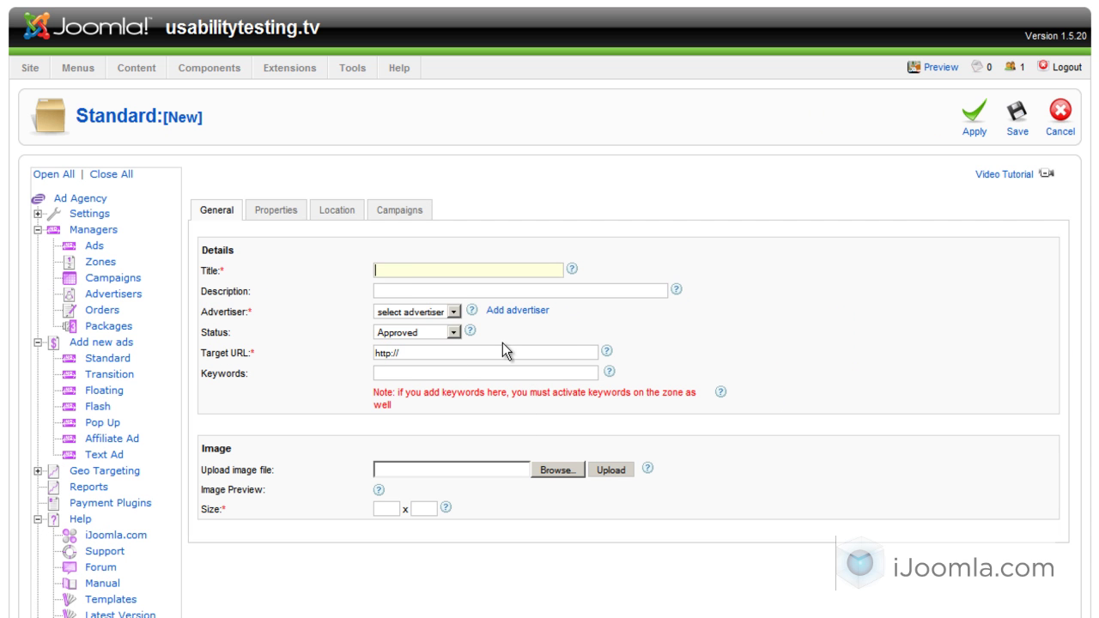
{"action": "key", "text": "Down"}
{"action": "key", "text": "Down"}
{"action": "key", "text": "Down"}
{"action": "key", "text": "Down"}
{"action": "key", "text": "Down"}
{"action": "key", "text": "Return"}
{"action": "key", "text": "Tab"}
{"action": "key", "text": "Tab"}
{"action": "key", "text": "alt+Down"}
{"action": "key", "text": "Down"}
{"action": "key", "text": "Return"}
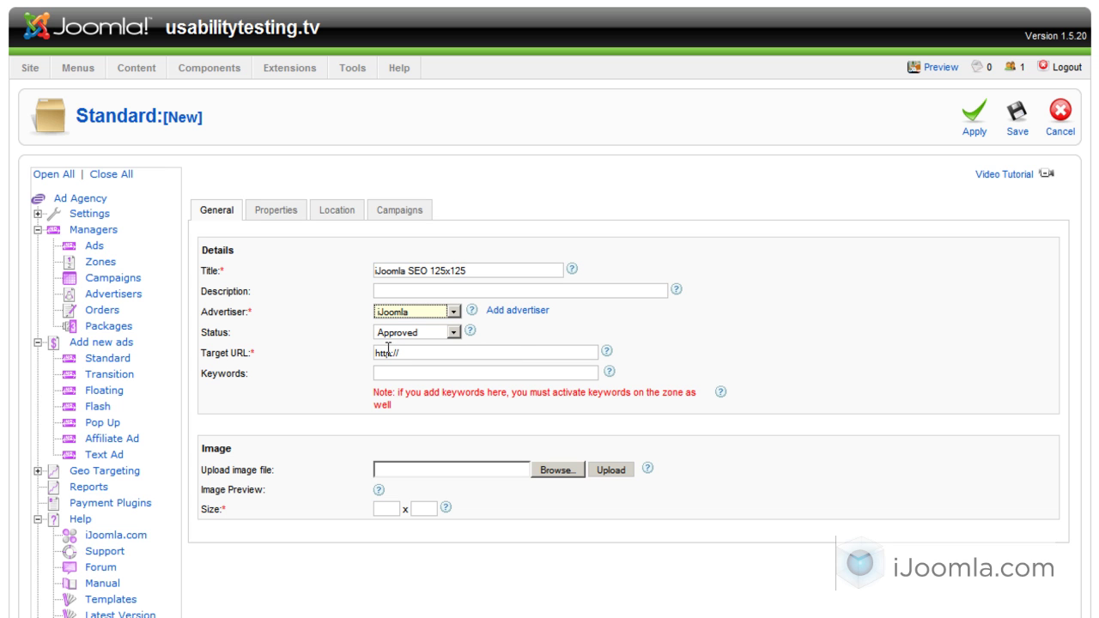
{"action": "left_click", "coordinate": [347, 386]}
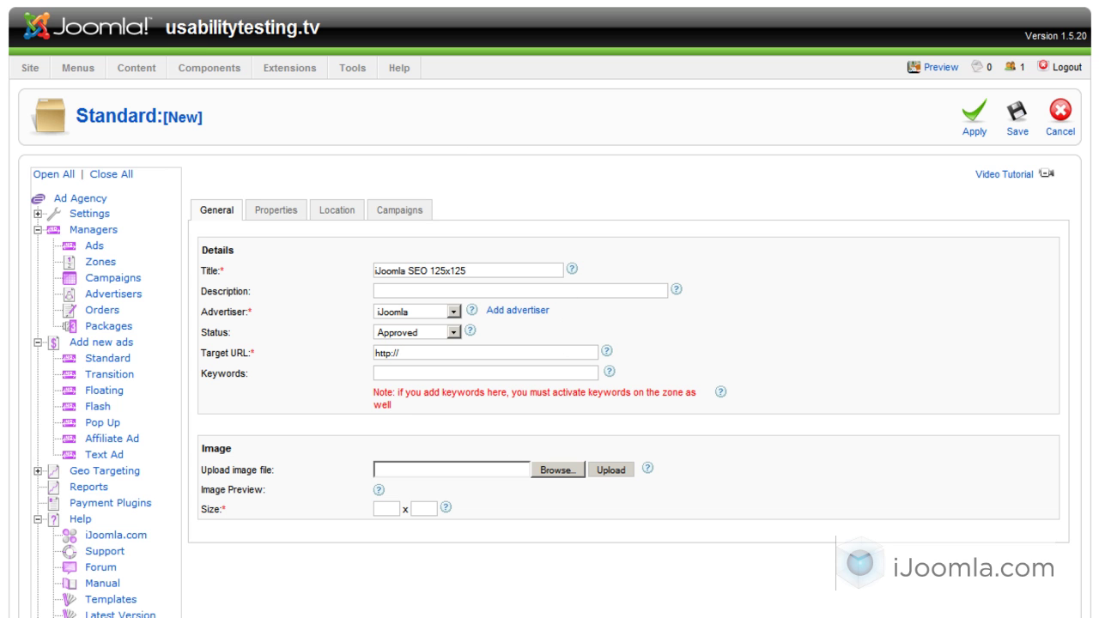
{"action": "key", "text": "Down"}
{"action": "key", "text": "Down"}
{"action": "key", "text": "Return"}
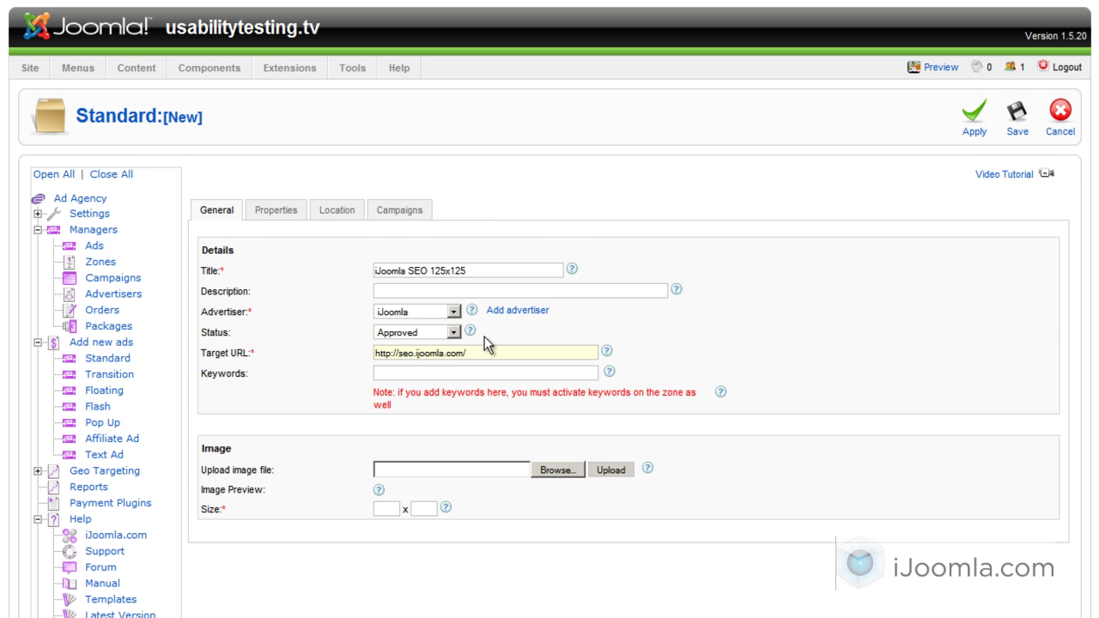
Upload 125x125seo.gif from the banners folder as the ad's image.
{"action": "scroll", "coordinate": [485, 336], "scroll_direction": "down", "scroll_amount": 2}
{"action": "left_click", "coordinate": [557, 378]}
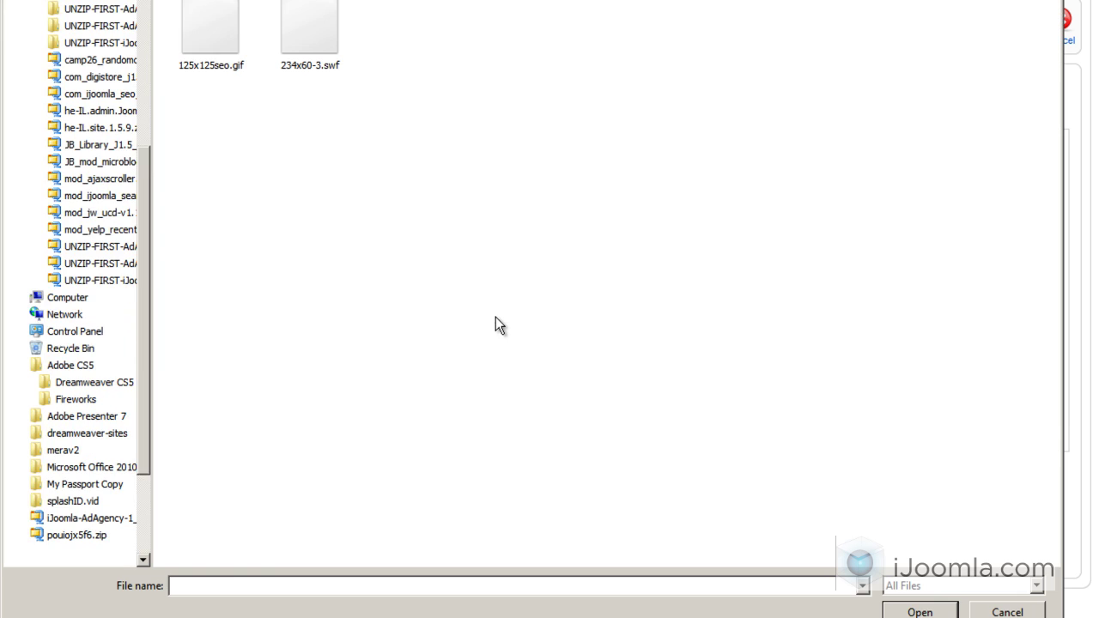
{"action": "key", "text": "Down"}
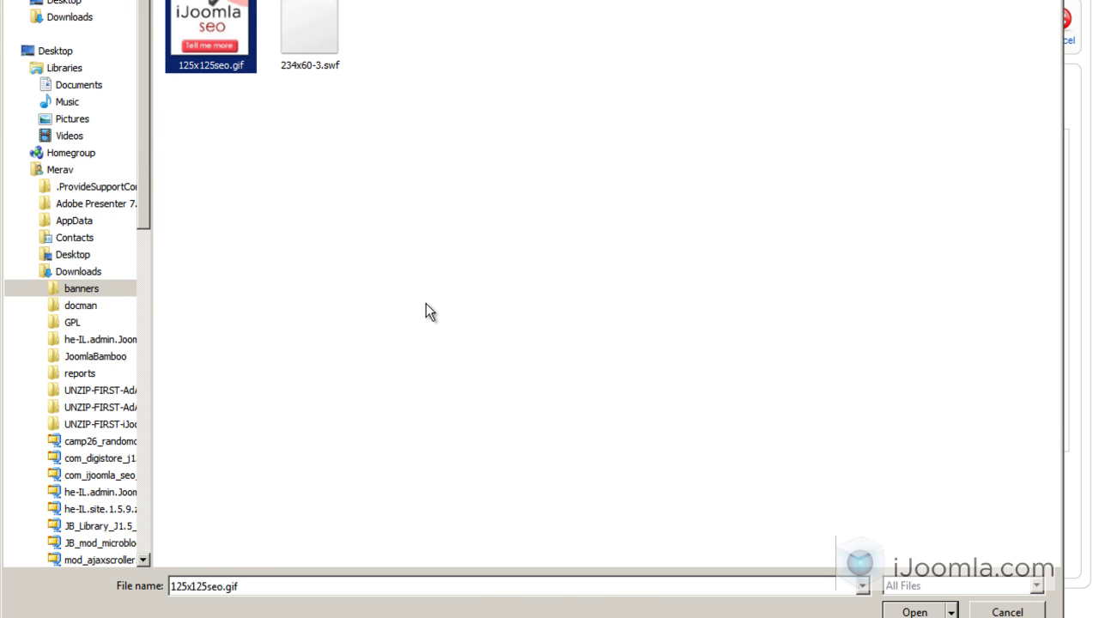
{"action": "key", "text": "Return"}
{"action": "key", "text": "Tab"}
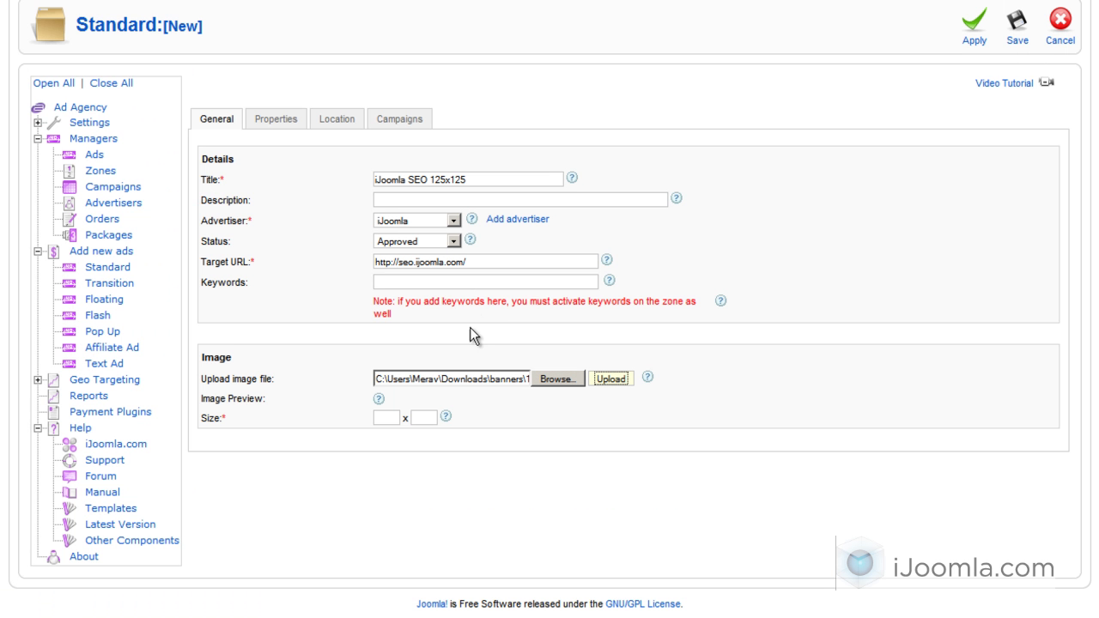
{"action": "key", "text": "space"}
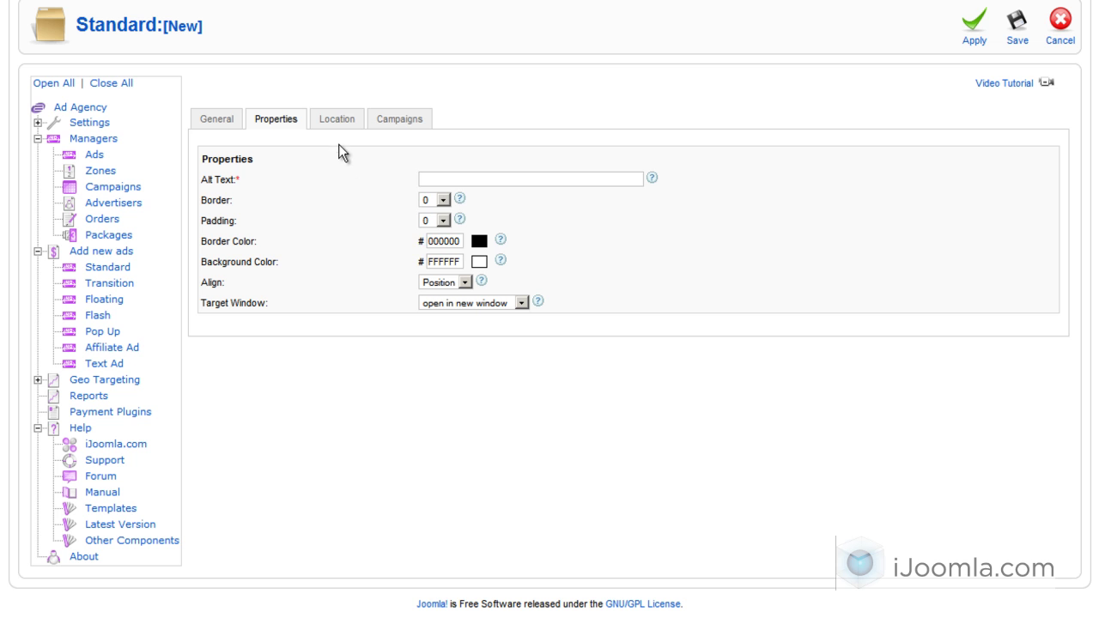
Set the ad's alt text to iJoomla SEO and its alignment to Center.
{"action": "key", "text": "Tab"}
{"action": "key", "text": "Down"}
{"action": "key", "text": "Down"}
{"action": "key", "text": "Return"}
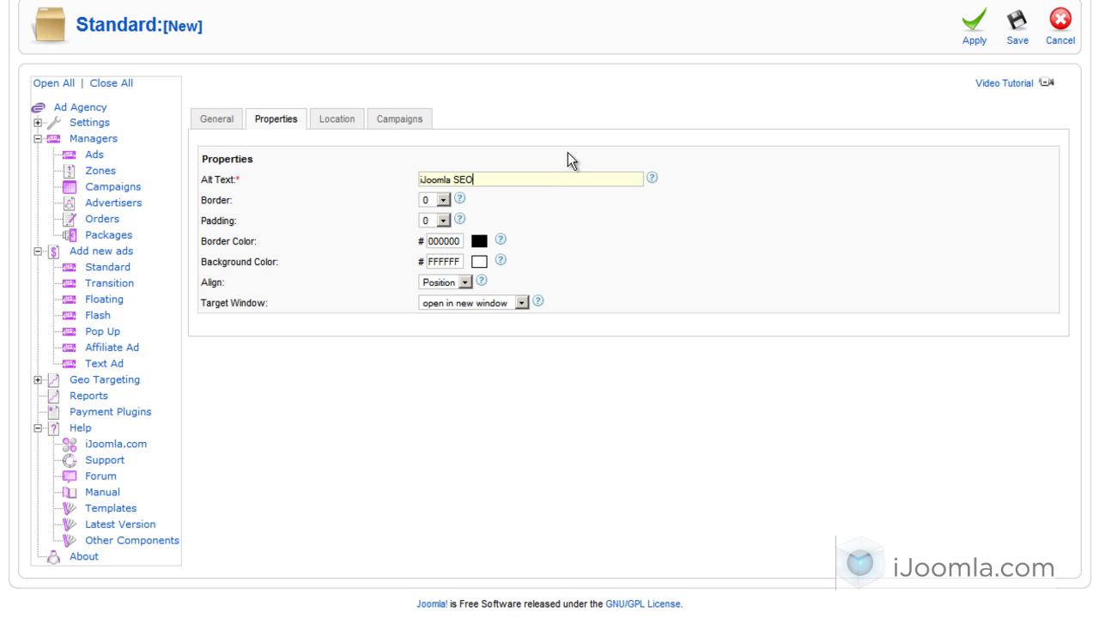
{"action": "left_click", "coordinate": [464, 282]}
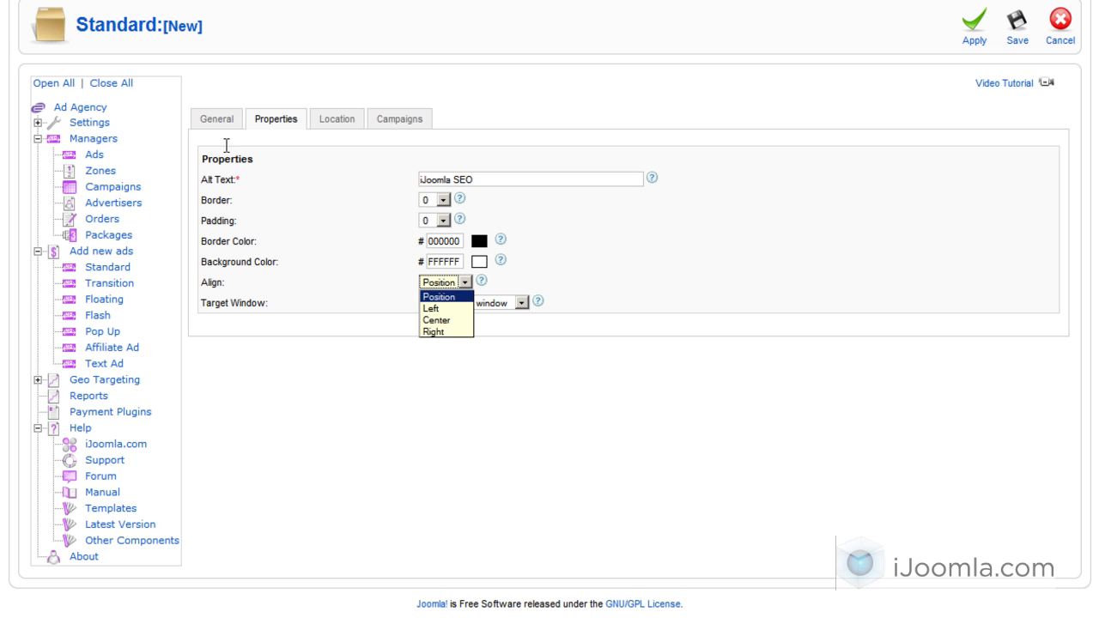
{"action": "key", "text": "Down"}
{"action": "key", "text": "Down"}
{"action": "key", "text": "Return"}
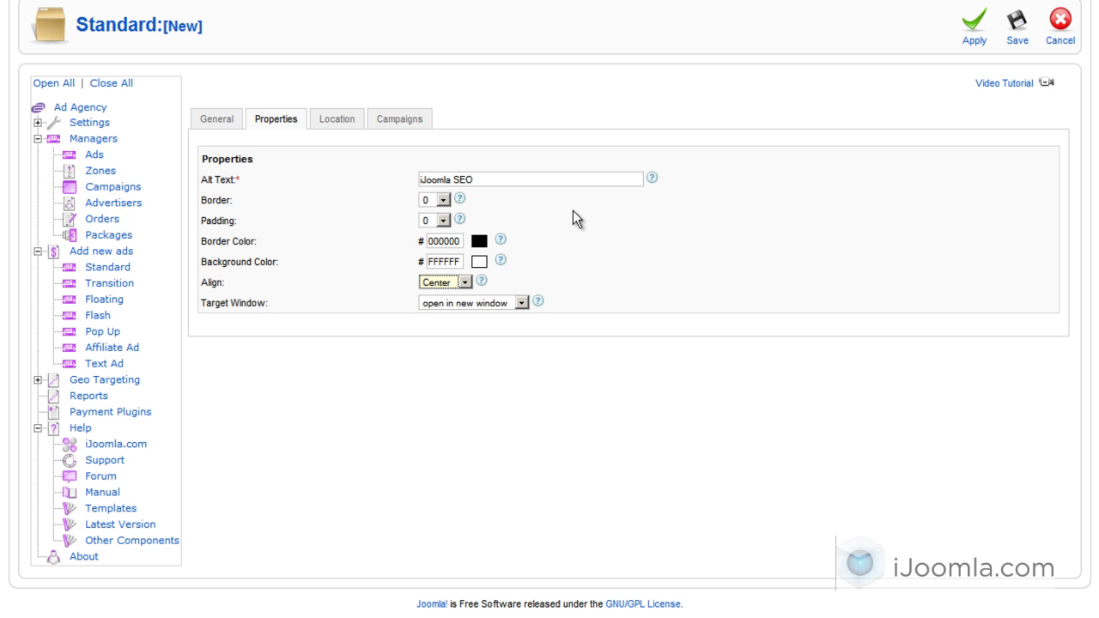
Check the ad's target window options and its geo-targeting location settings.
{"action": "key", "text": "Tab"}
{"action": "key", "text": "alt+Down"}
{"action": "key", "text": "Down"}
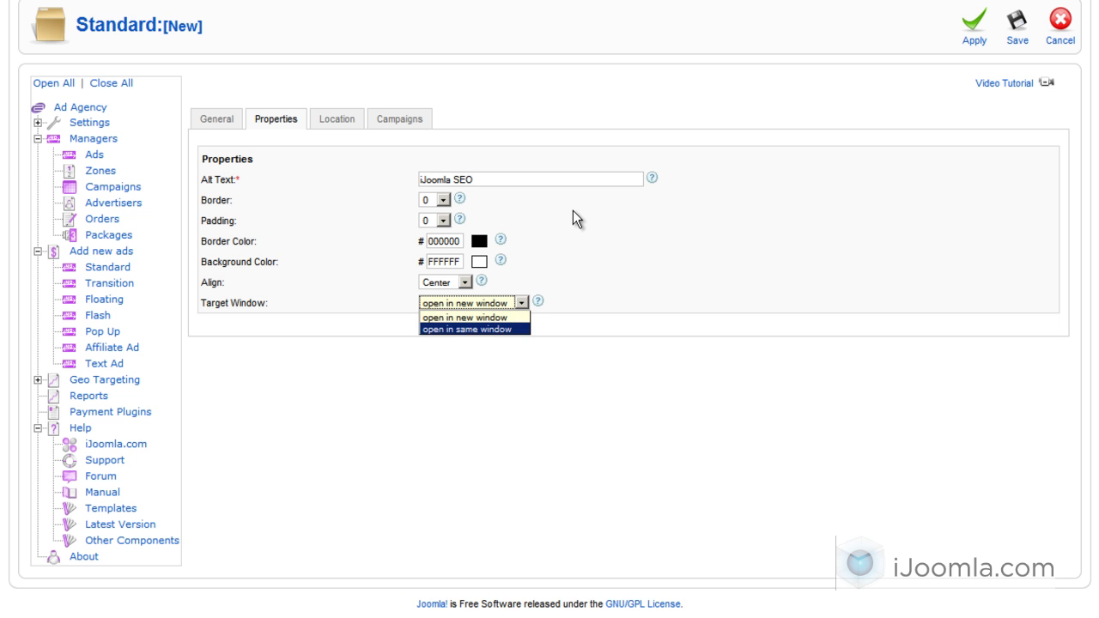
{"action": "key", "text": "Escape"}
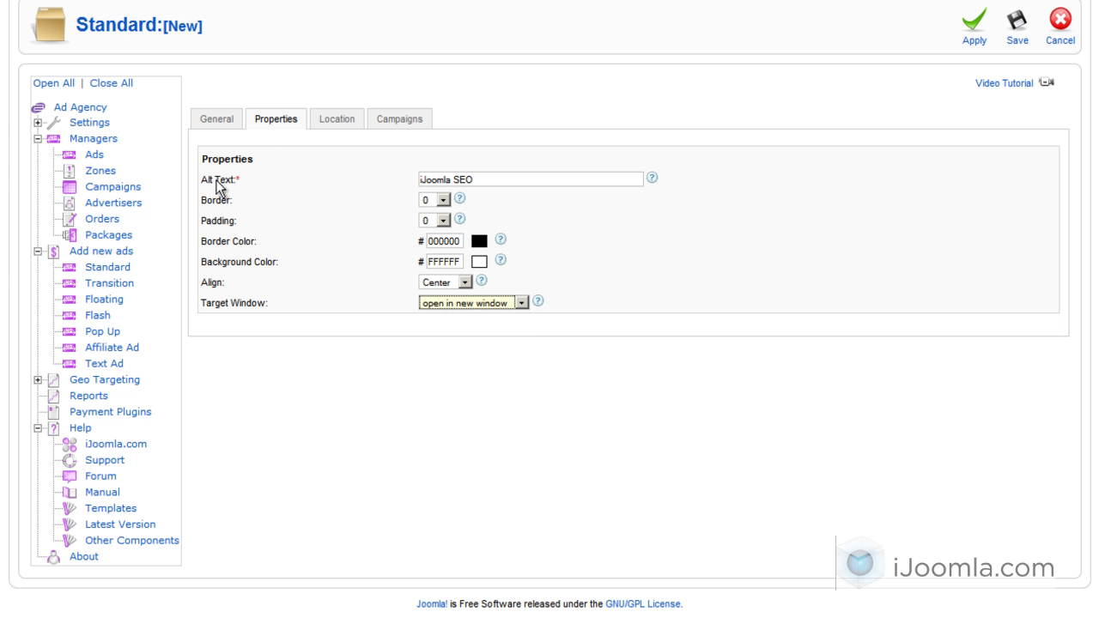
{"action": "left_click", "coordinate": [347, 122]}
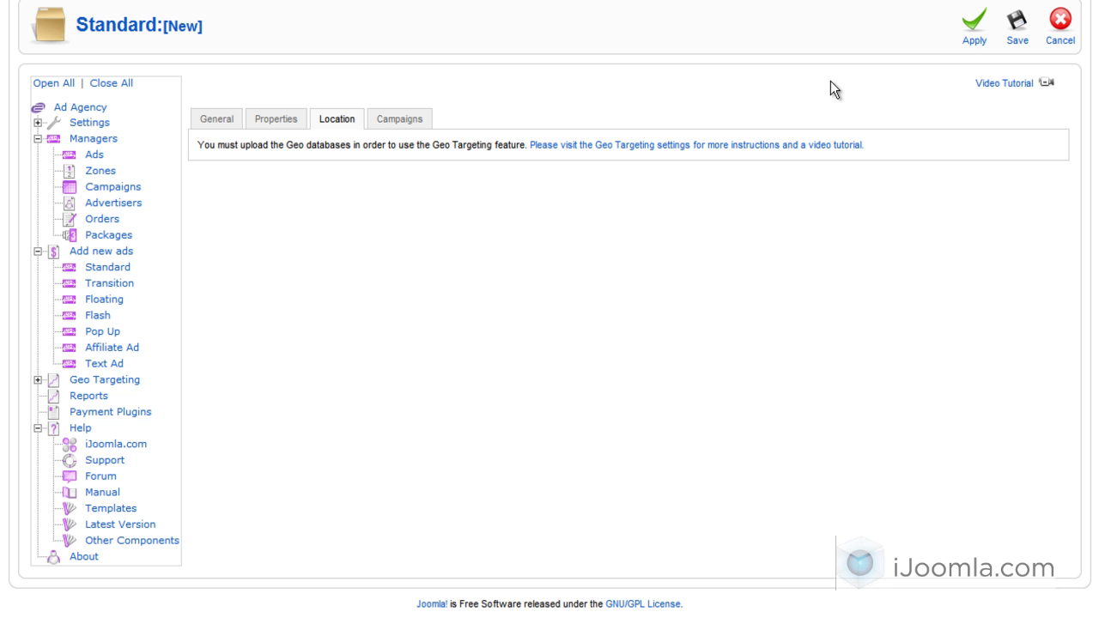
Assign the ad to an internal zone campaign and apply the new ad's settings.
{"action": "scroll", "coordinate": [767, 43], "scroll_direction": "up", "scroll_amount": 2}
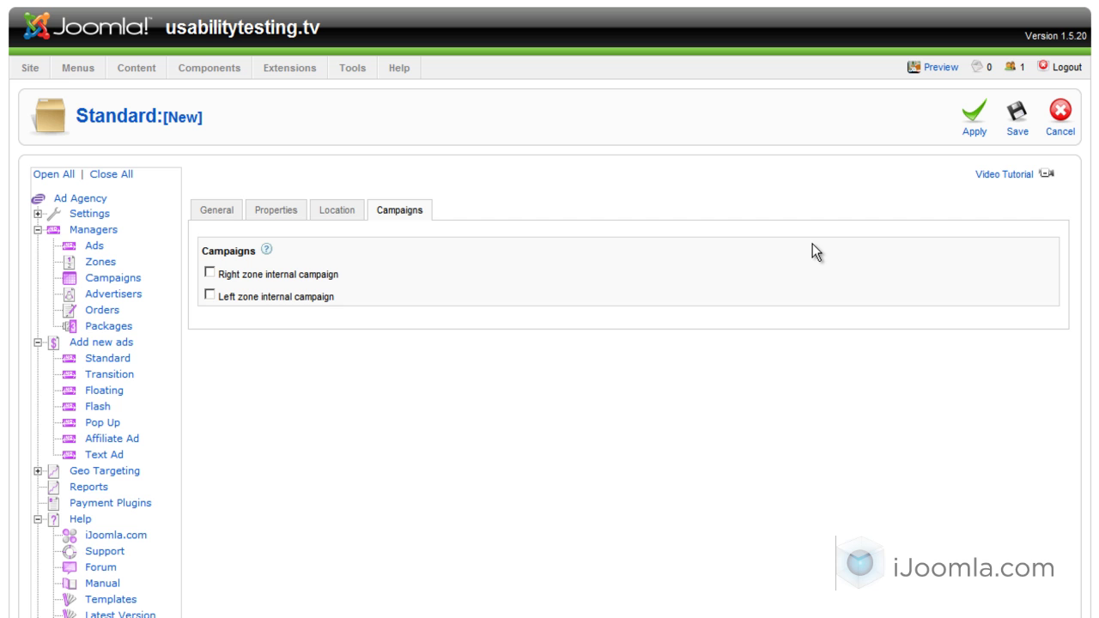
{"action": "key", "text": "space"}
{"action": "key", "text": "shift+Tab"}
{"action": "key", "text": "shift+Tab"}
{"action": "key", "text": "Return"}
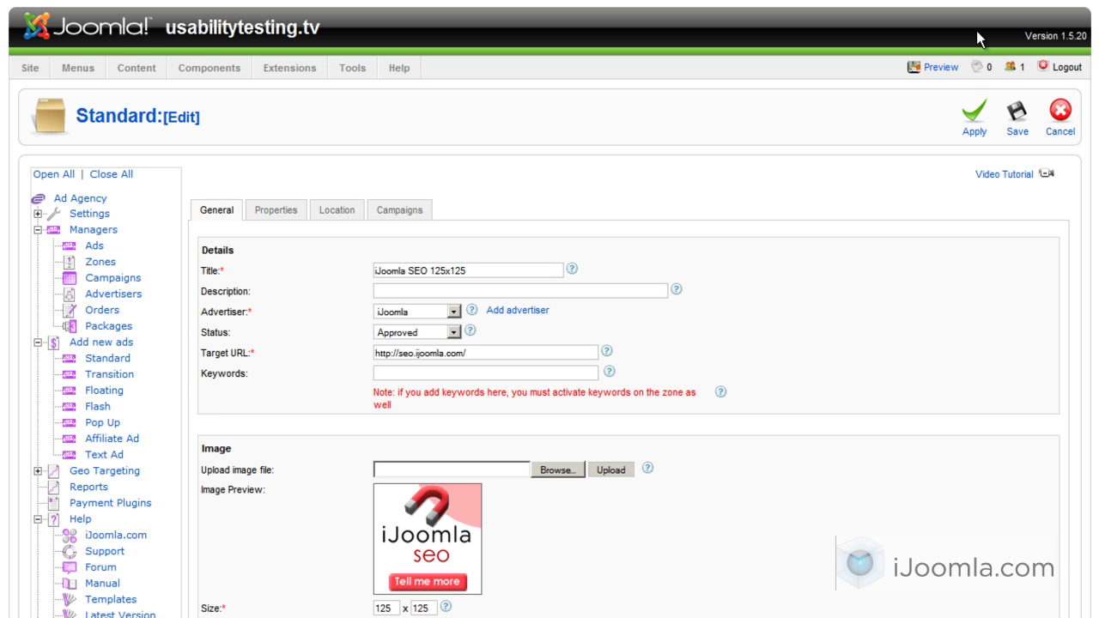